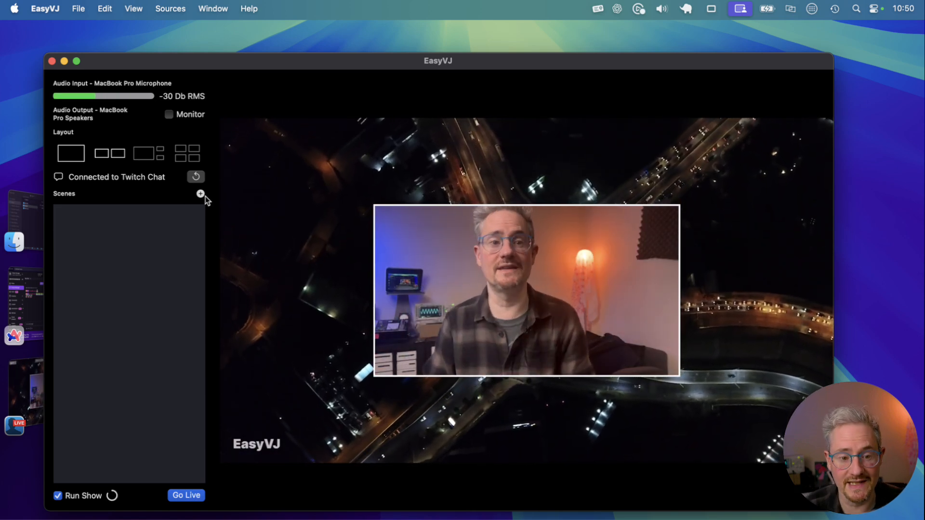
Step: Add the Aerial folder from VJ Loops as a new scene and activate that scene
click(201, 195)
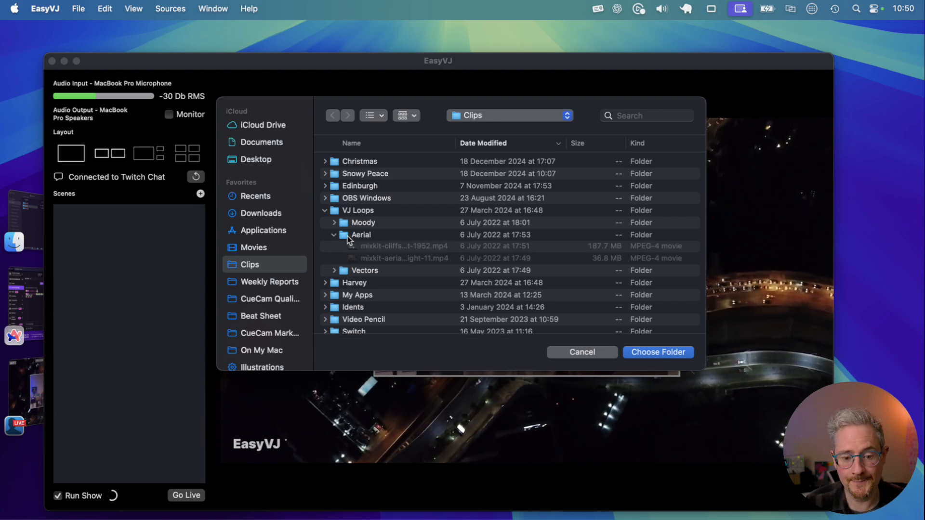
click(648, 350)
click(131, 218)
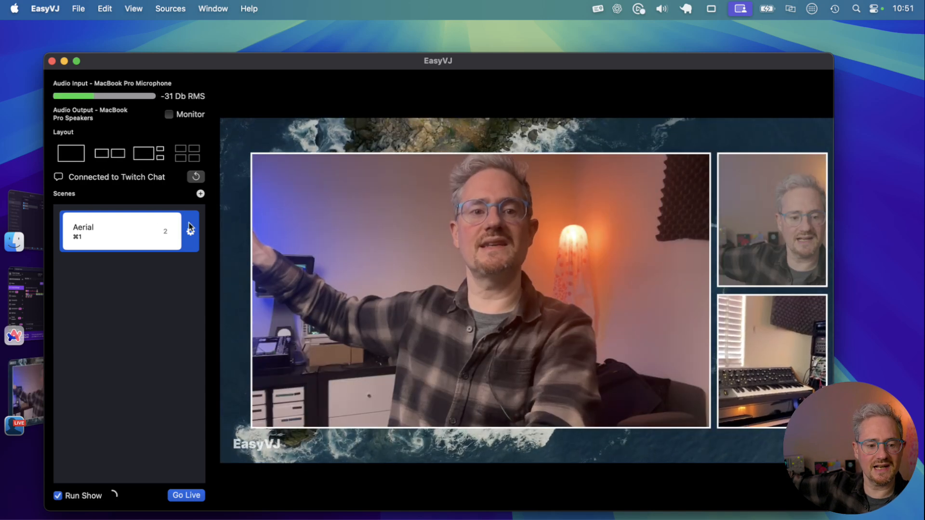
Step: Try the side-by-side and one-large-two-small layouts, and review the Aerial scene's effects settings
click(112, 153)
click(159, 159)
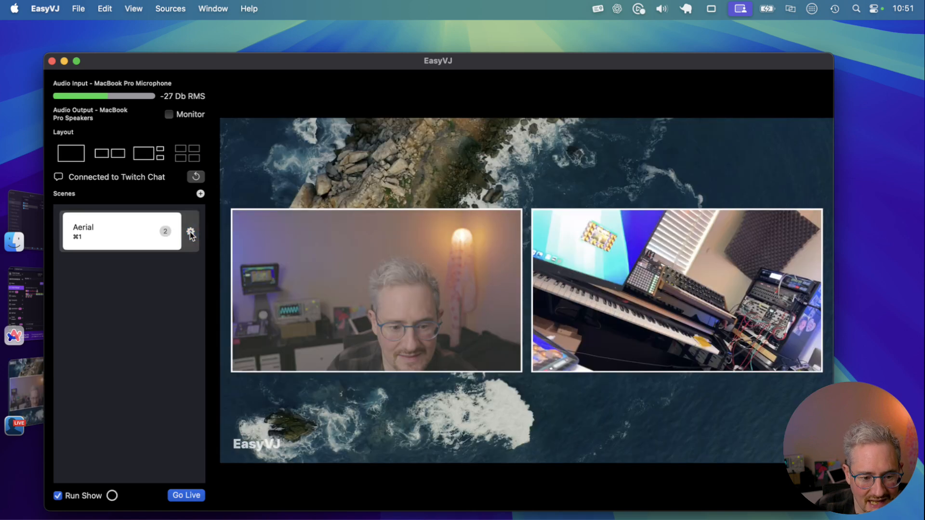
click(191, 232)
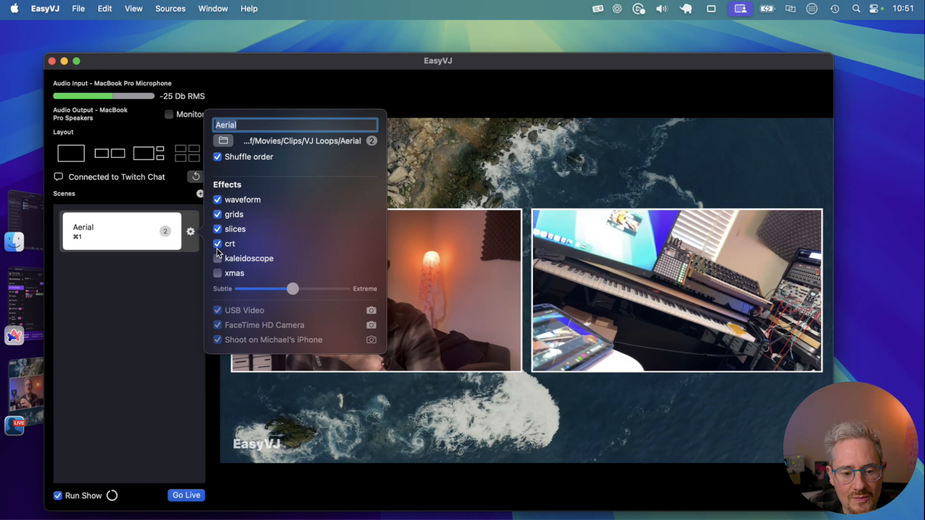
click(154, 290)
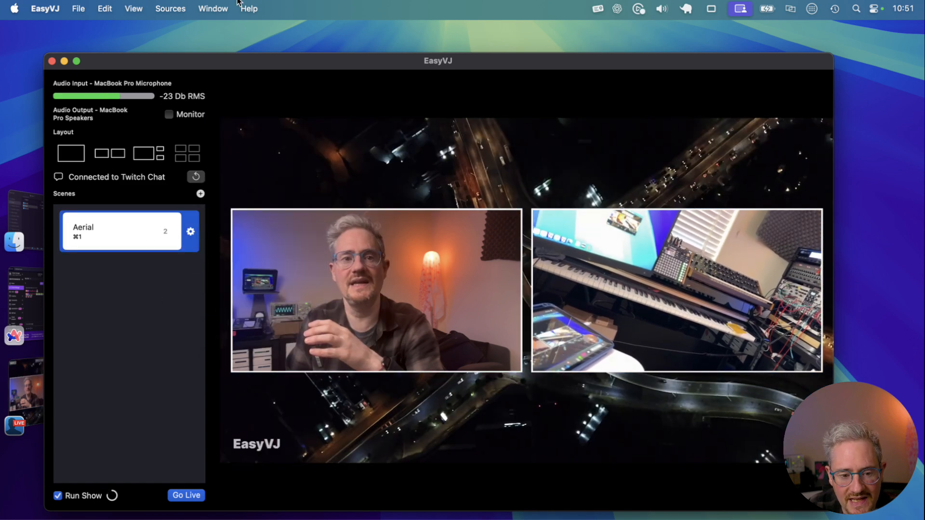
Step: Preview the Mushroom Field shader and the Grid 4 shader on the live output
click(183, 7)
mouse_move(203, 187)
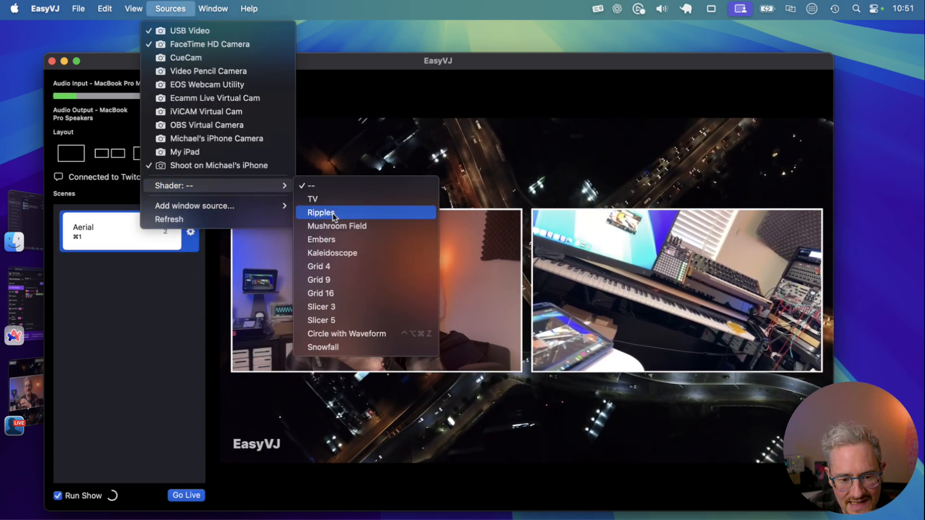
click(336, 226)
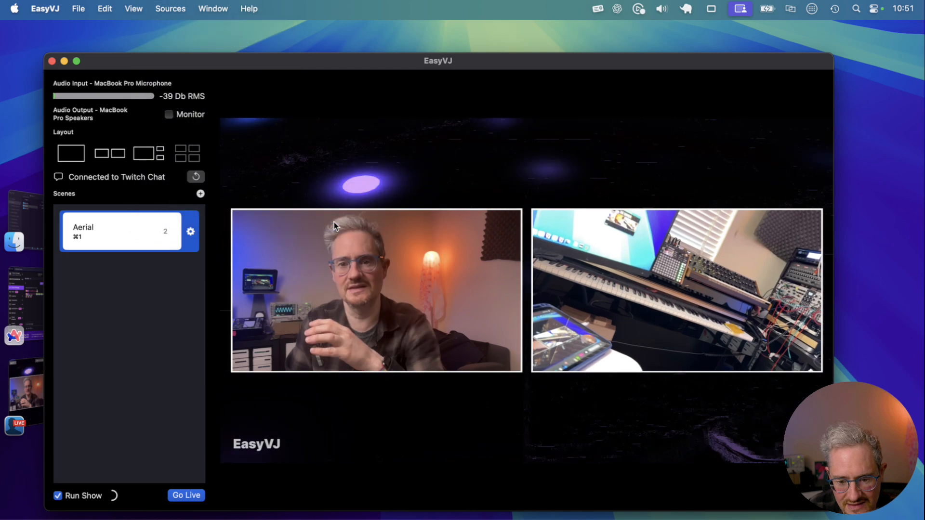
click(170, 8)
mouse_move(204, 185)
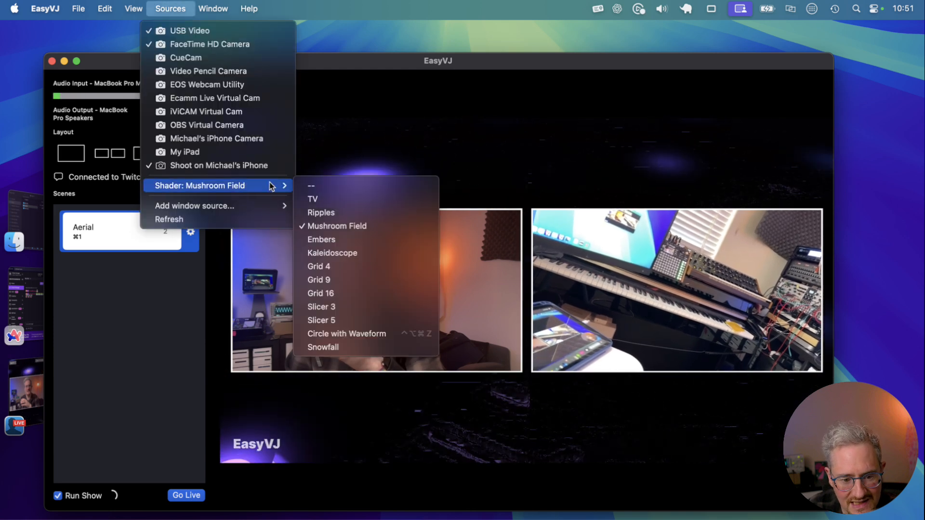
click(323, 265)
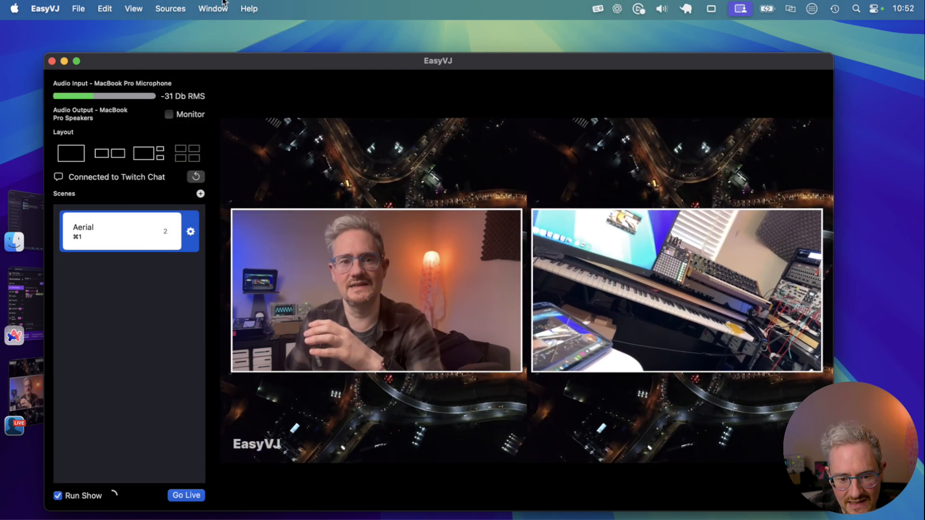
Step: Apply the Slicer 3 shader to the output and reselect the Aerial scene
click(164, 7)
mouse_move(238, 186)
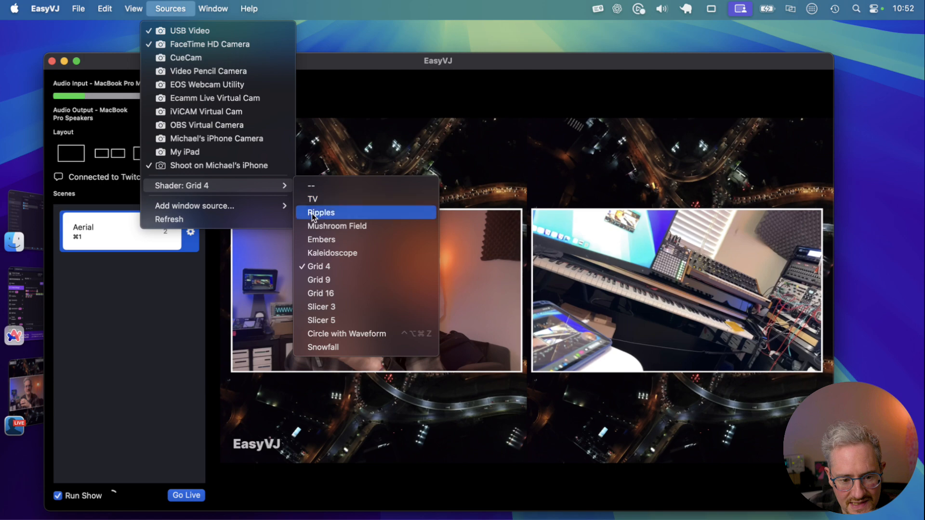
click(322, 308)
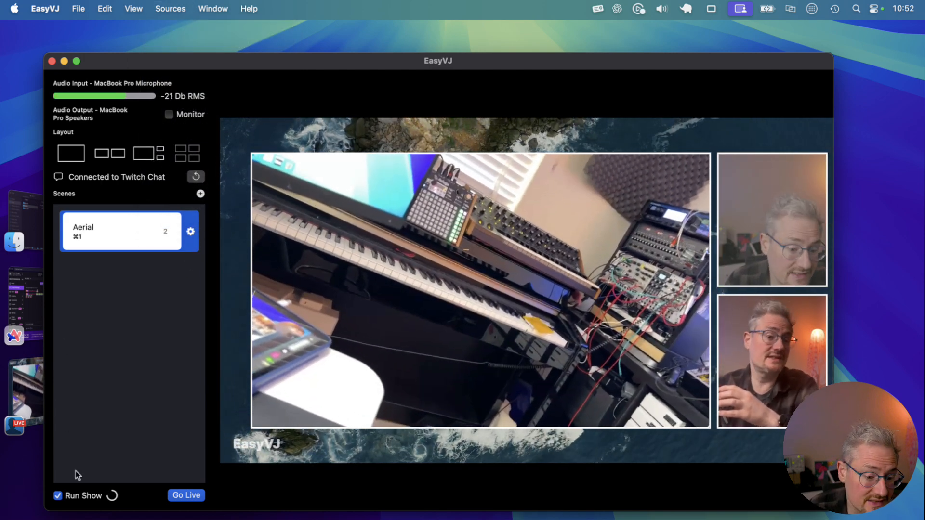
click(119, 219)
click(119, 219)
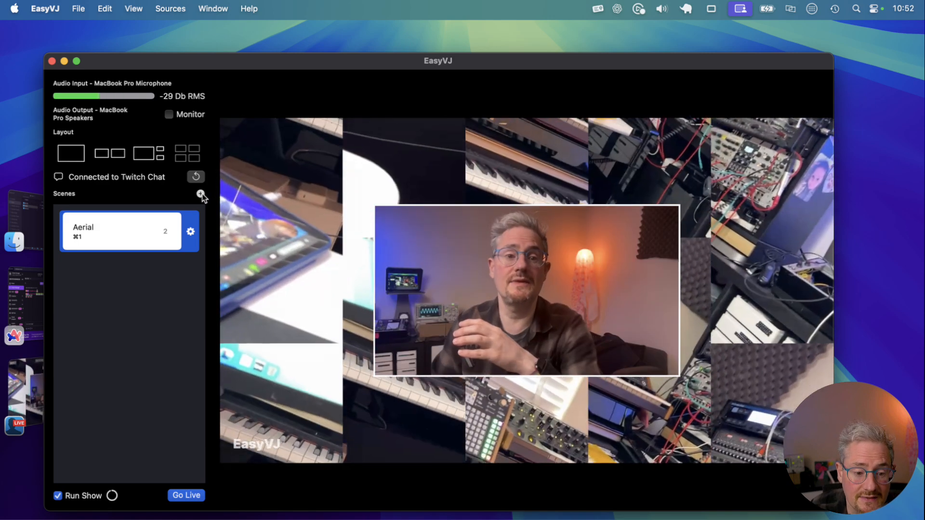
Step: Add the Vectors folder from VJ Loops as a second scene and activate it
click(201, 195)
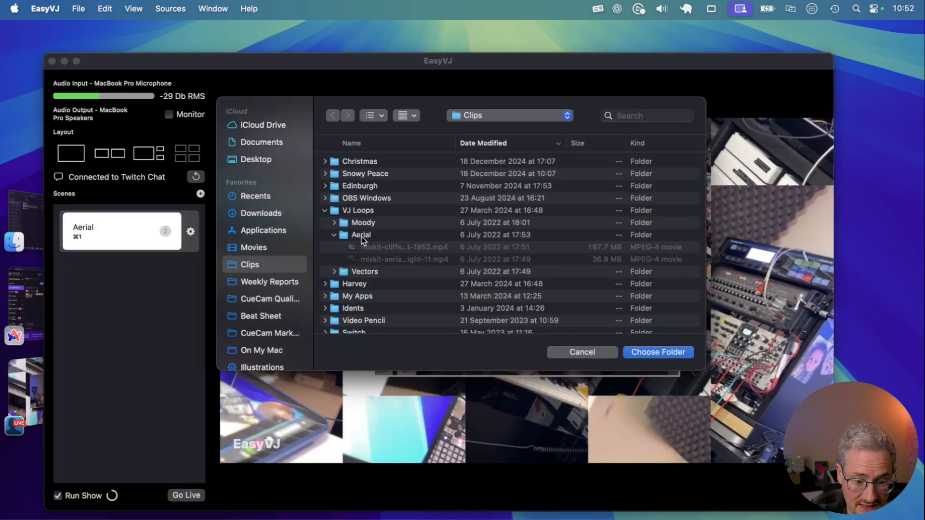
click(364, 272)
key(Return)
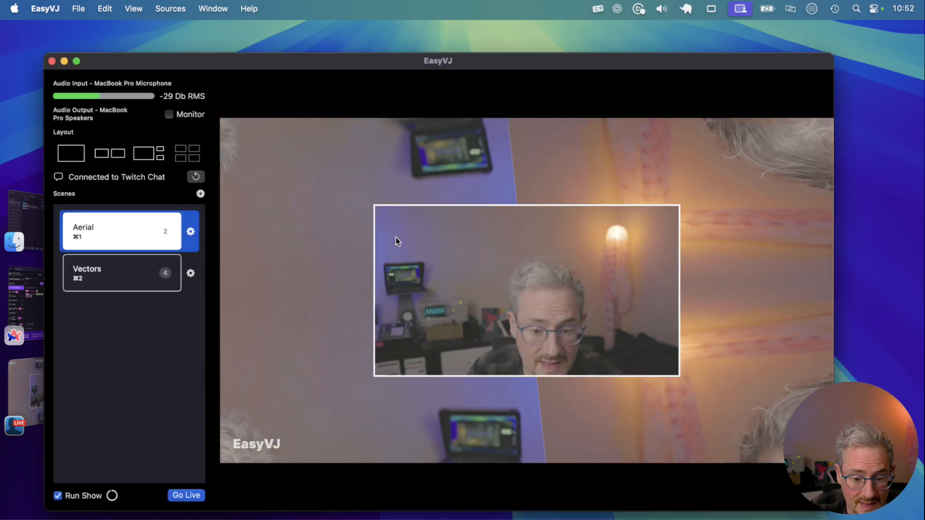
click(118, 270)
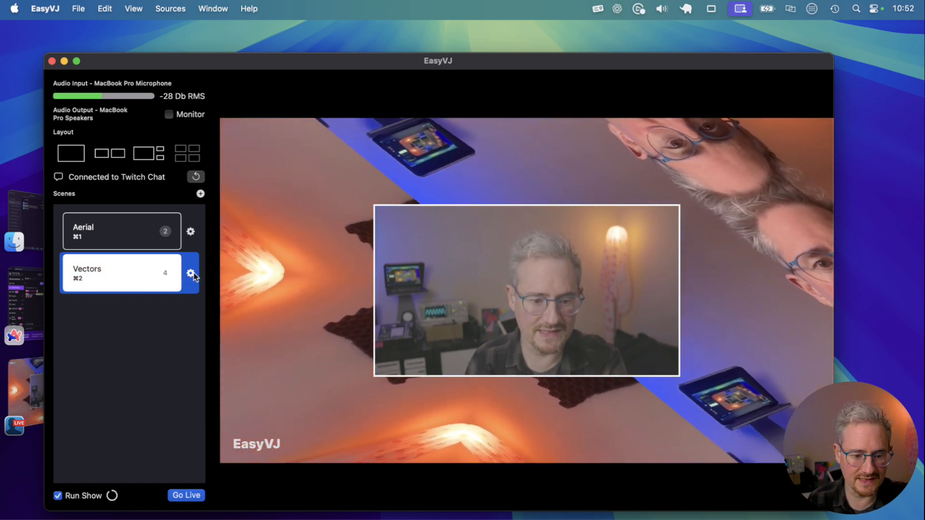
Step: Turn off the xmas effect in the Vectors scene's settings
click(191, 274)
click(217, 314)
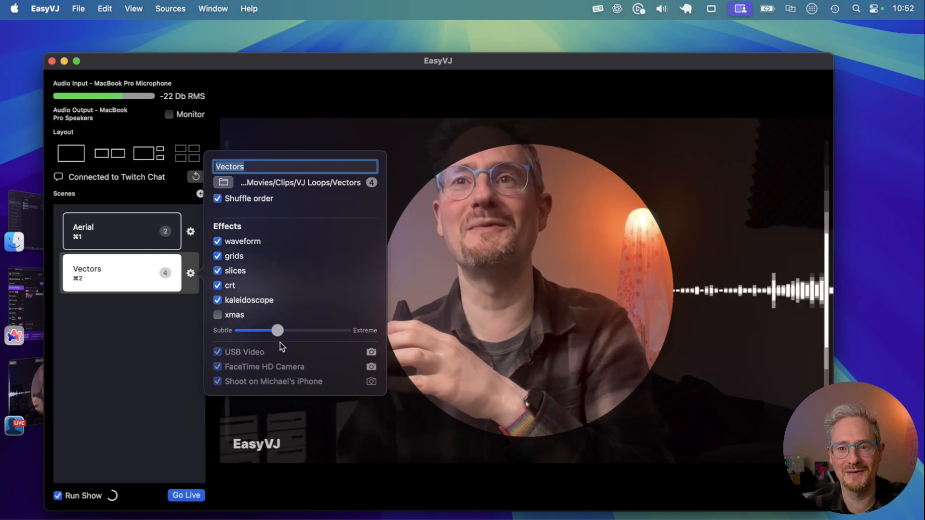
click(162, 342)
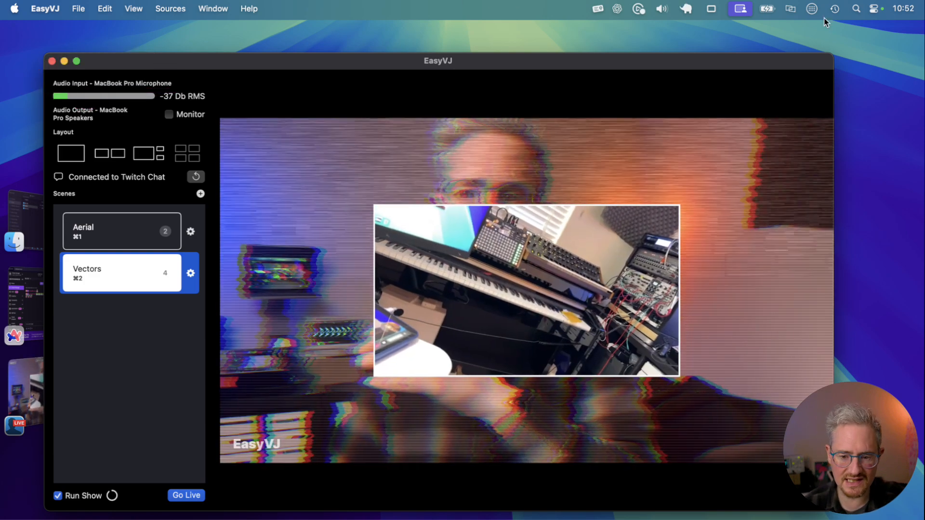
Step: Review the sound input devices in the macOS System Settings and quit System Settings
click(878, 12)
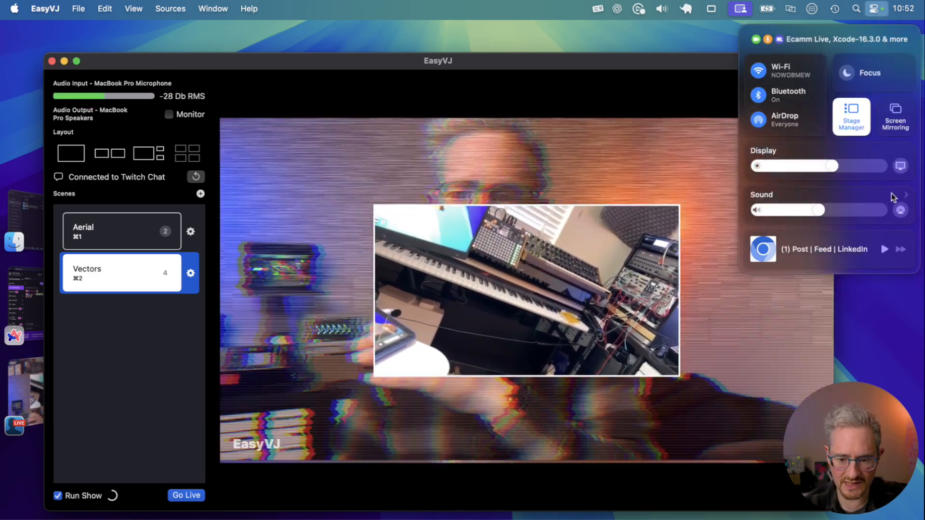
click(909, 201)
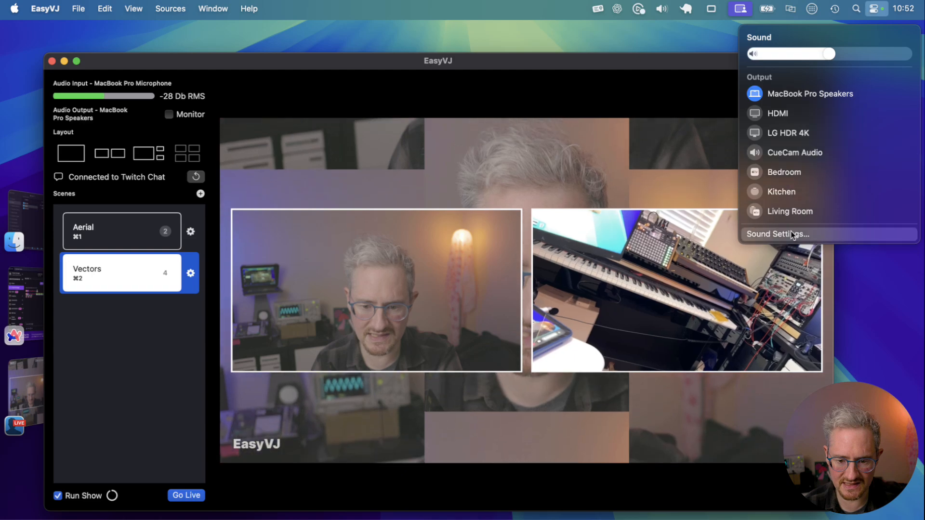
click(791, 234)
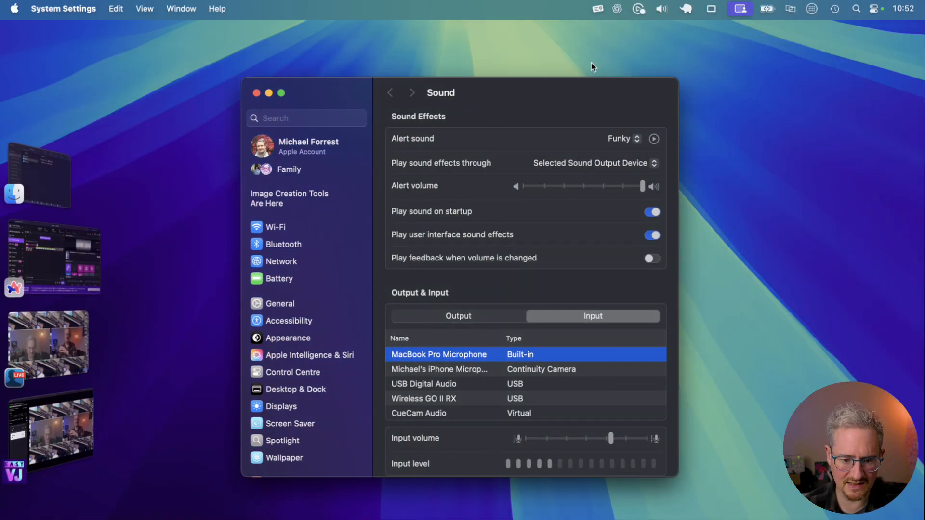
key(super+q)
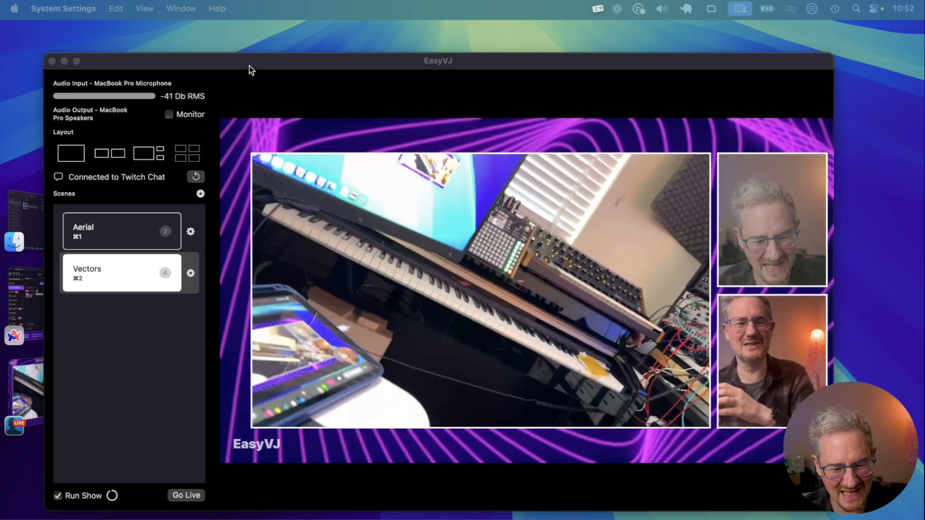
Step: Move the EasyVJ window slightly up and review the Twitch account and stream fields in the app settings
drag(249, 65, 245, 51)
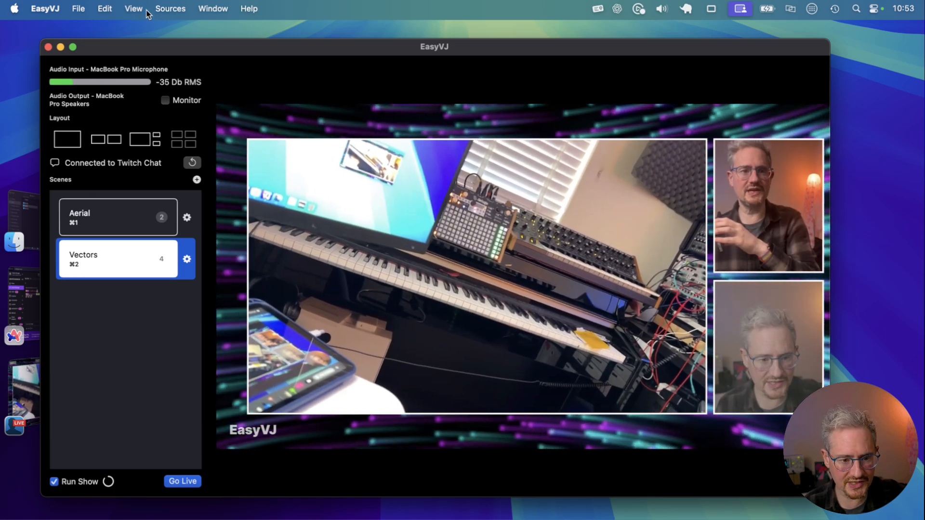
click(78, 9)
click(65, 52)
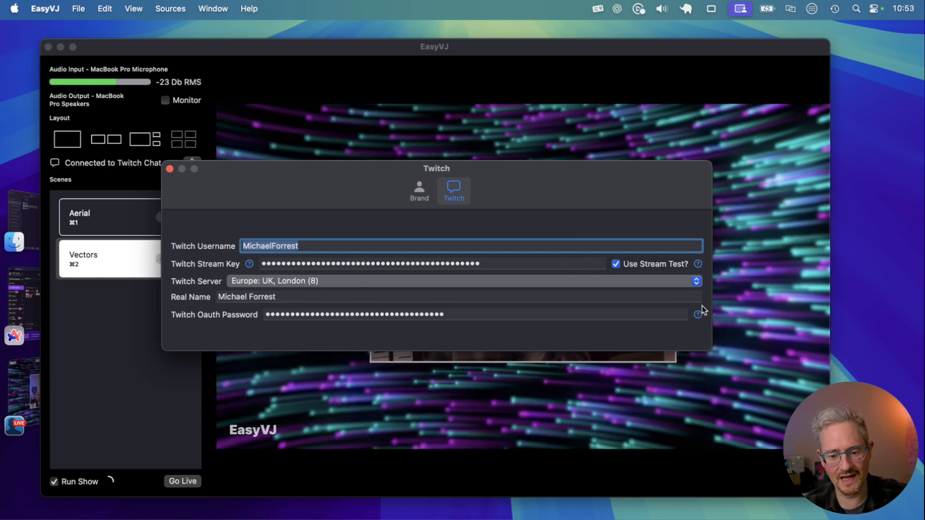
click(157, 54)
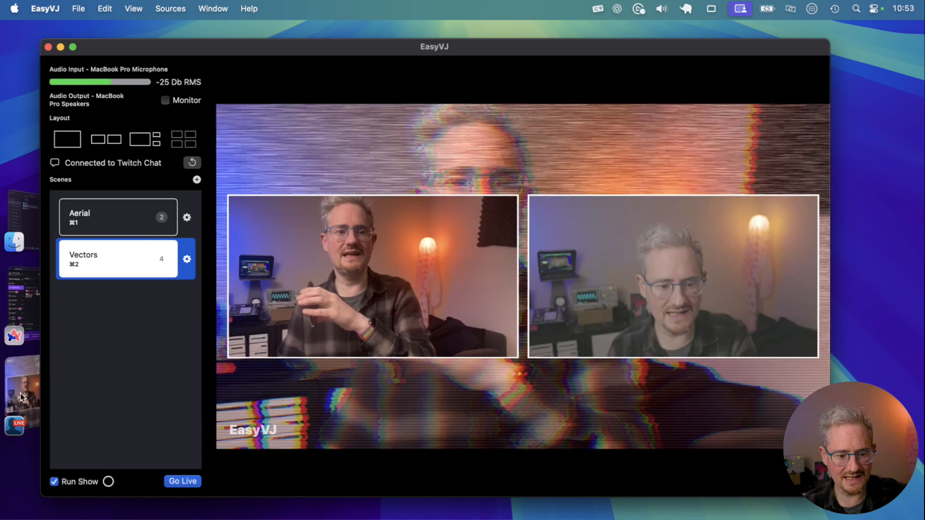
Step: Switch to the Twitch Stream Manager in Arc, send a chat message made of several emotes, and return to EasyVJ
click(21, 396)
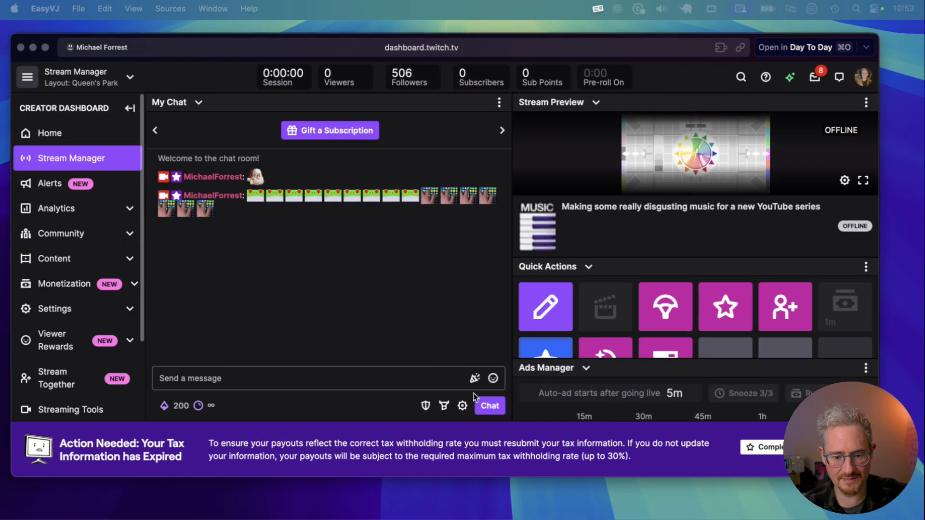
click(493, 379)
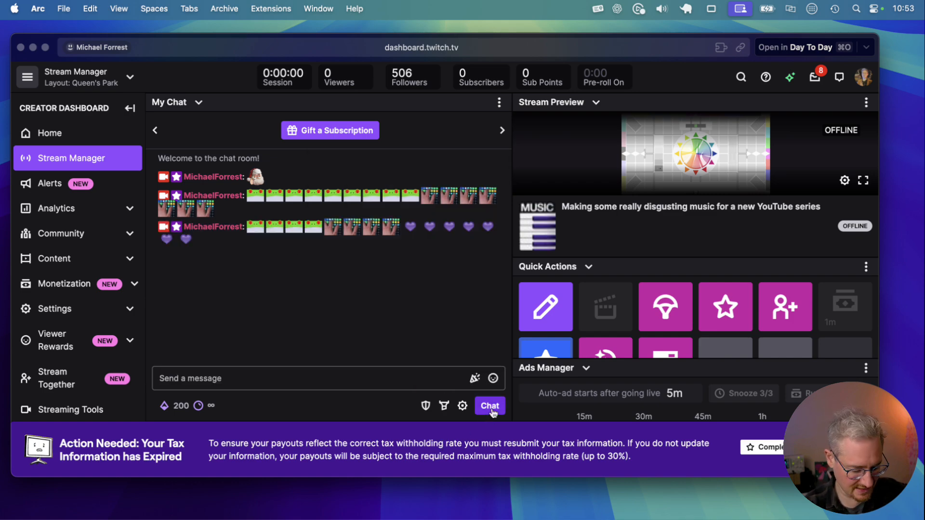
key(super+Tab)
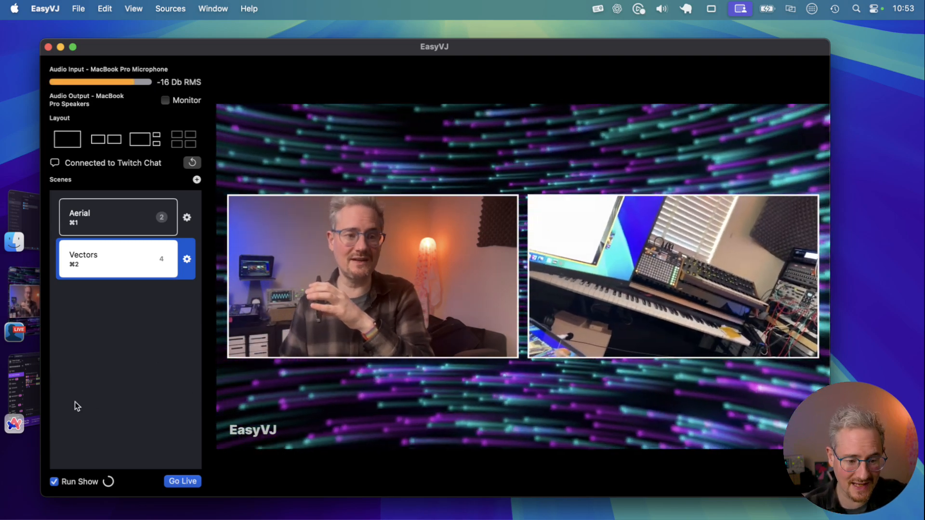
Step: Switch to Ecamm Live to view the EasyVJ output as a source
click(28, 301)
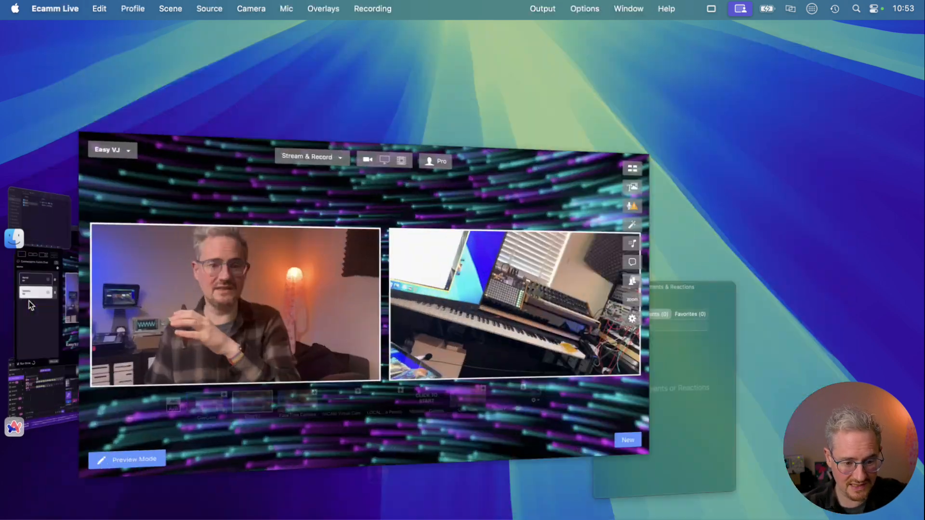